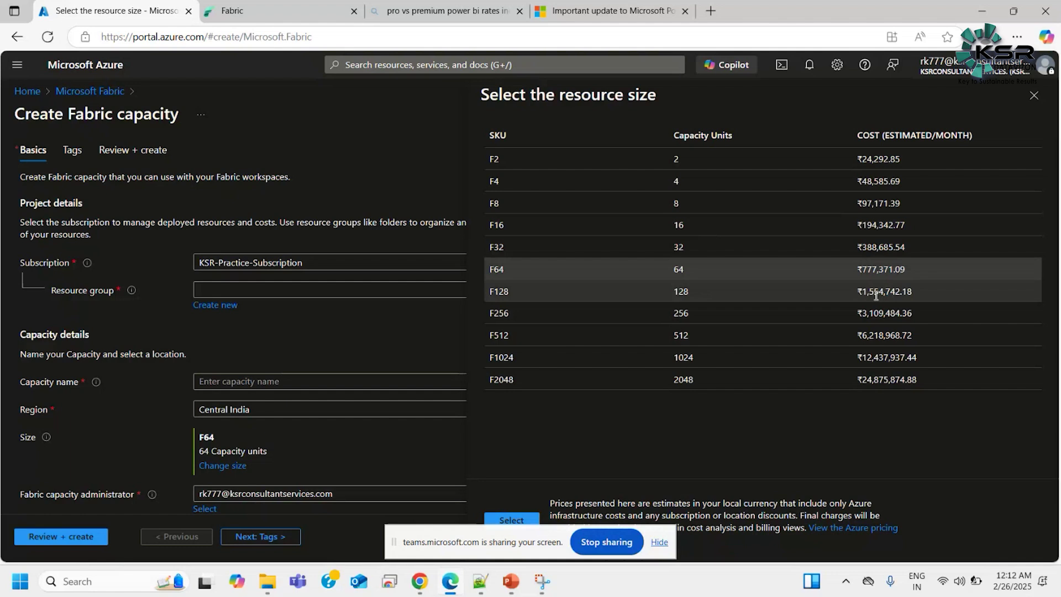
- Highlight the F128 row with its capacity units and estimated monthly cost in the resource size table
double_click(497, 291)
drag(573, 295, 920, 294)
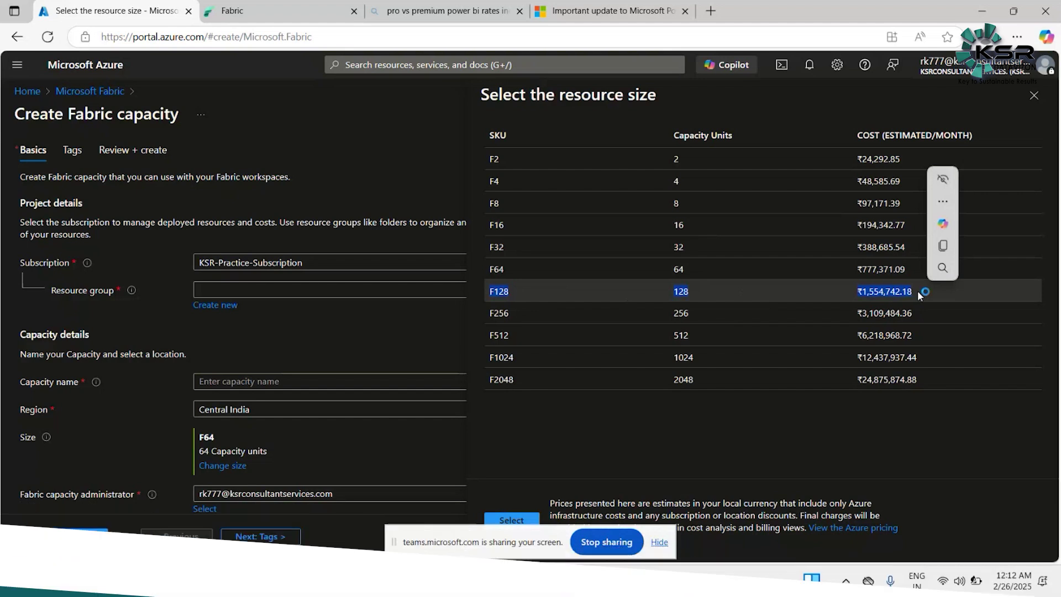
- In the Notepad++ notes, add the line "Azure portal" directly beneath the Fabric SKU's line and remove one blank line below it
click(480, 581)
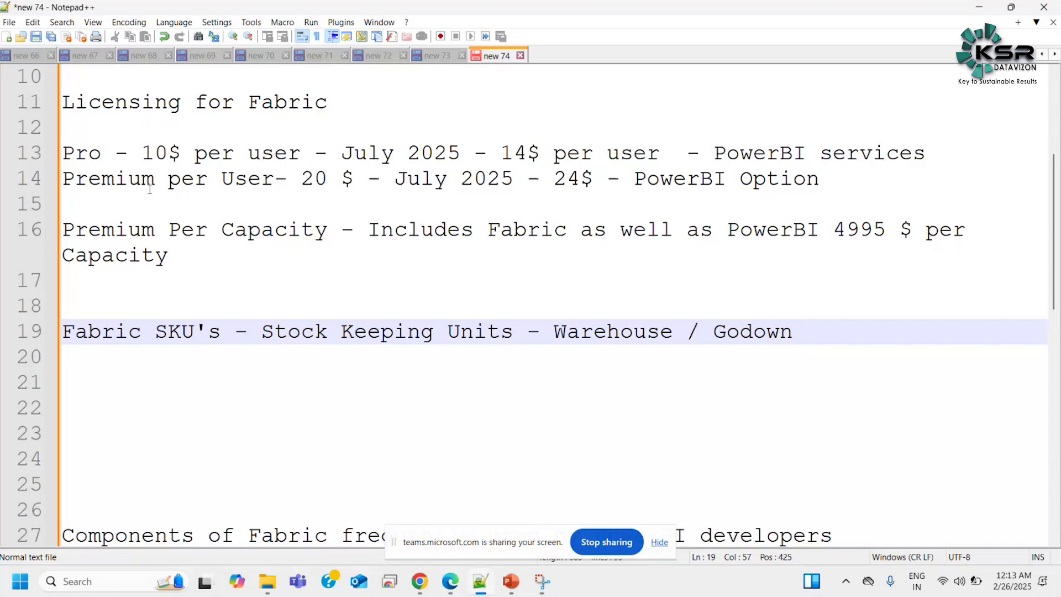
click(89, 375)
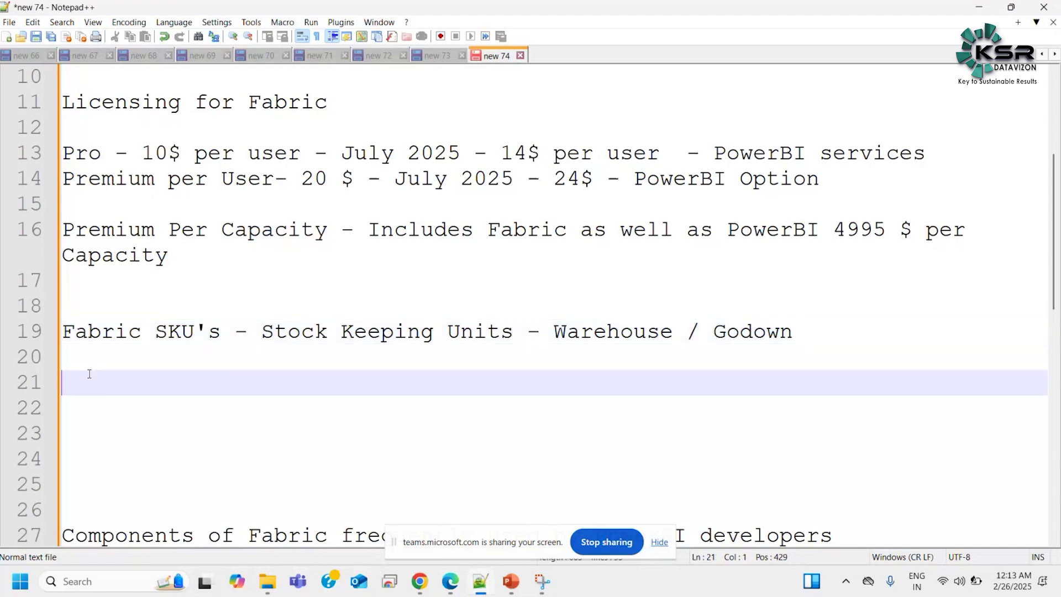
click(92, 359)
text(Azu)
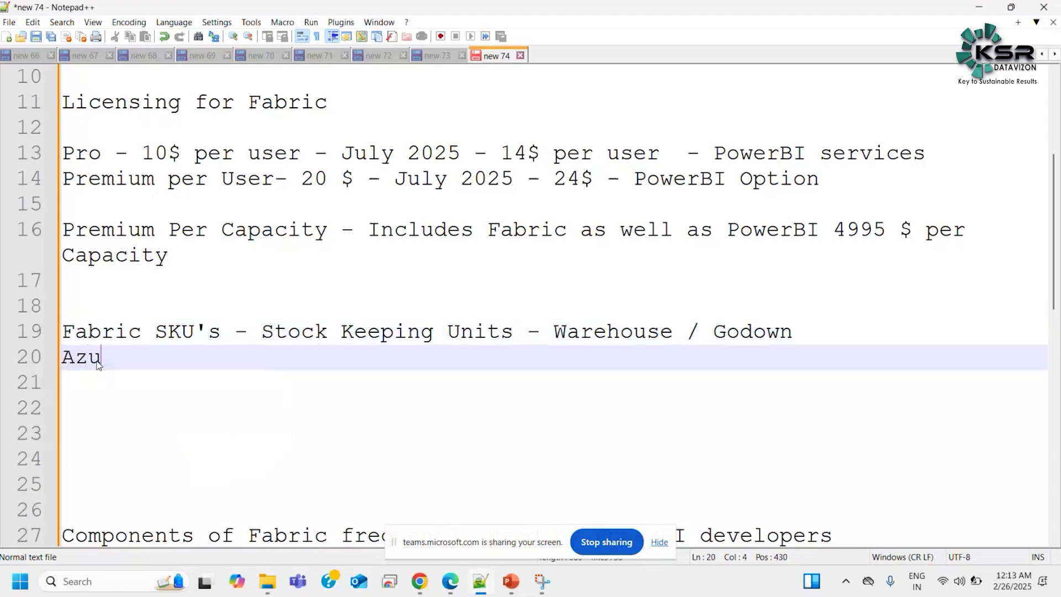
text(re portal)
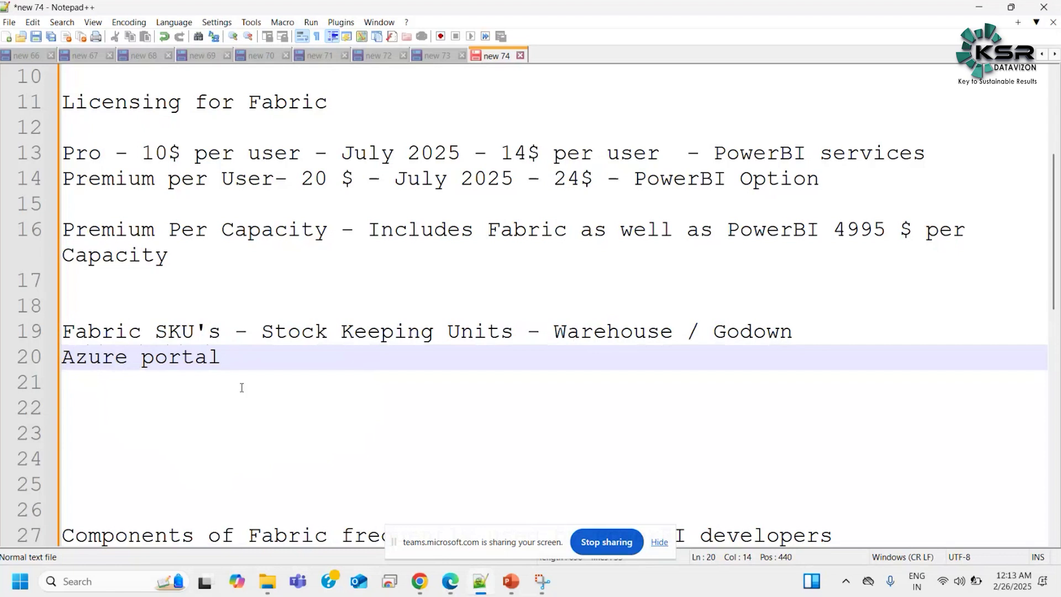
click(168, 439)
key(BackSpace)
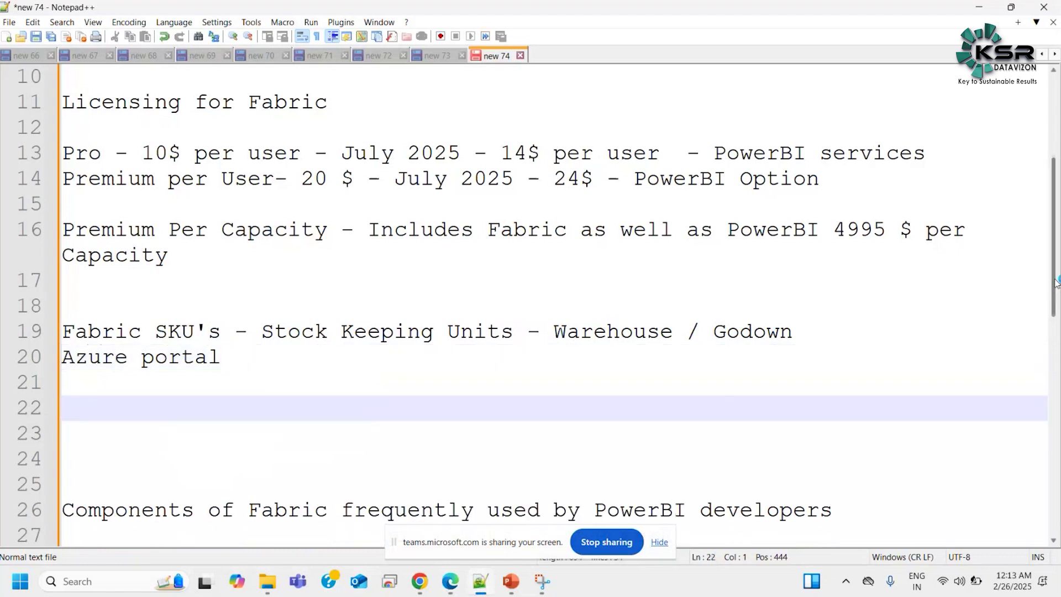
- Go through the Lakehouse, Warehouse and SQL Database entries in the list of Fabric components used by PowerBI developers
drag(1057, 254, 1055, 307)
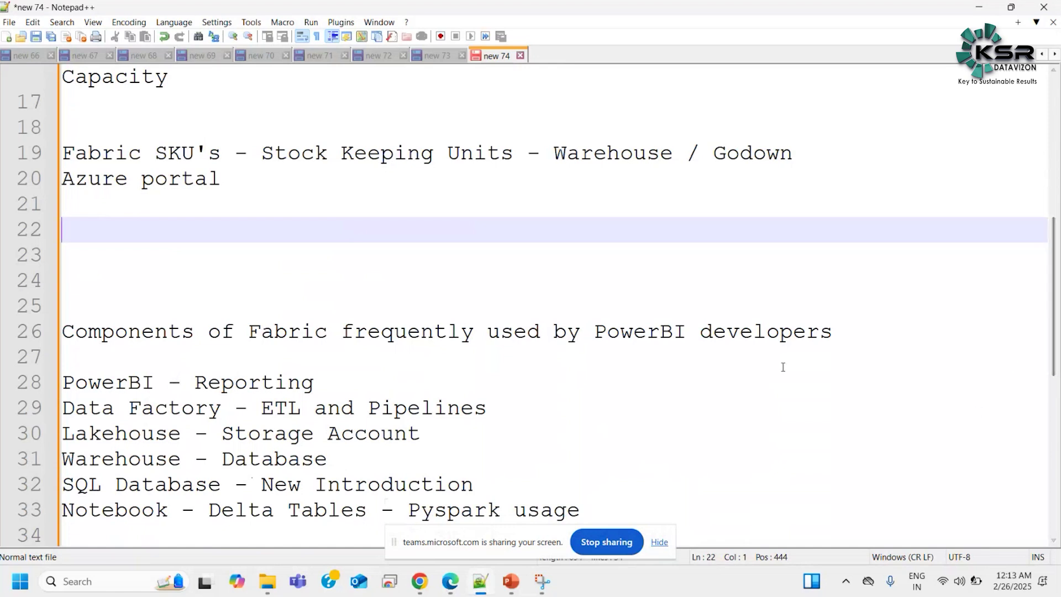
click(455, 433)
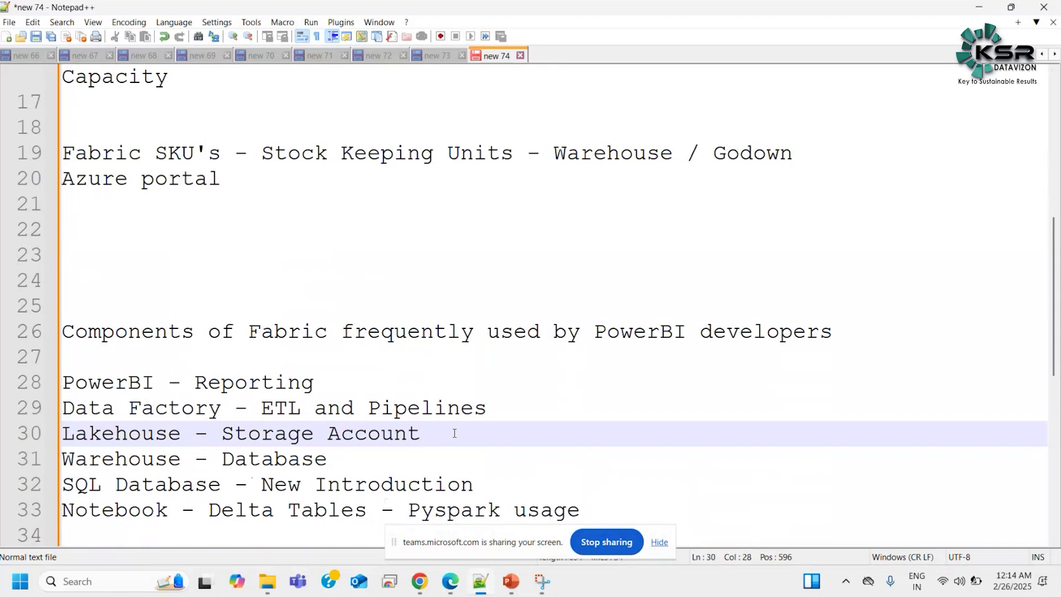
double_click(144, 460)
click(353, 454)
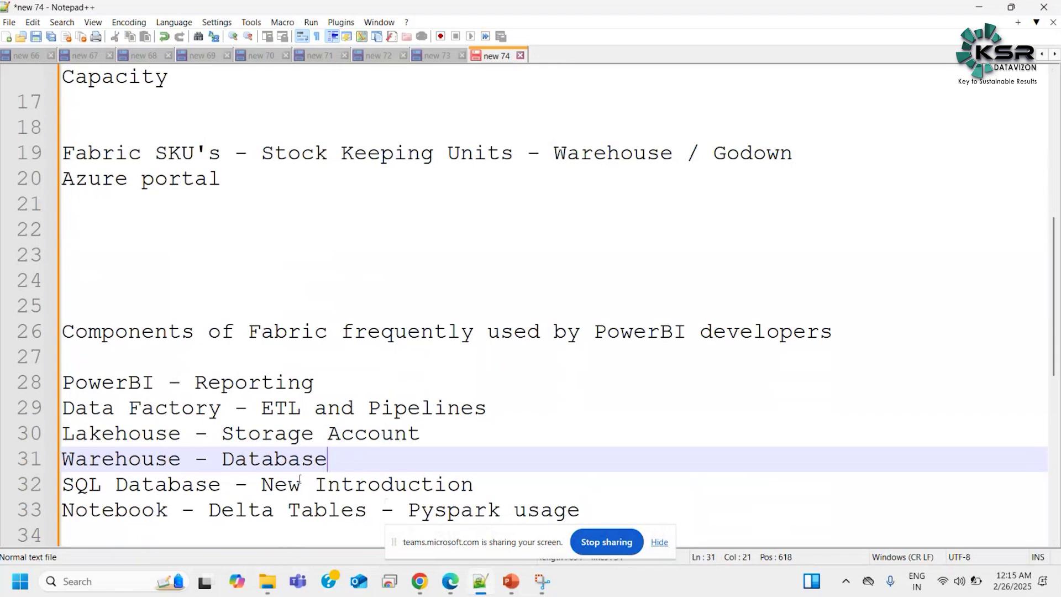
click(476, 484)
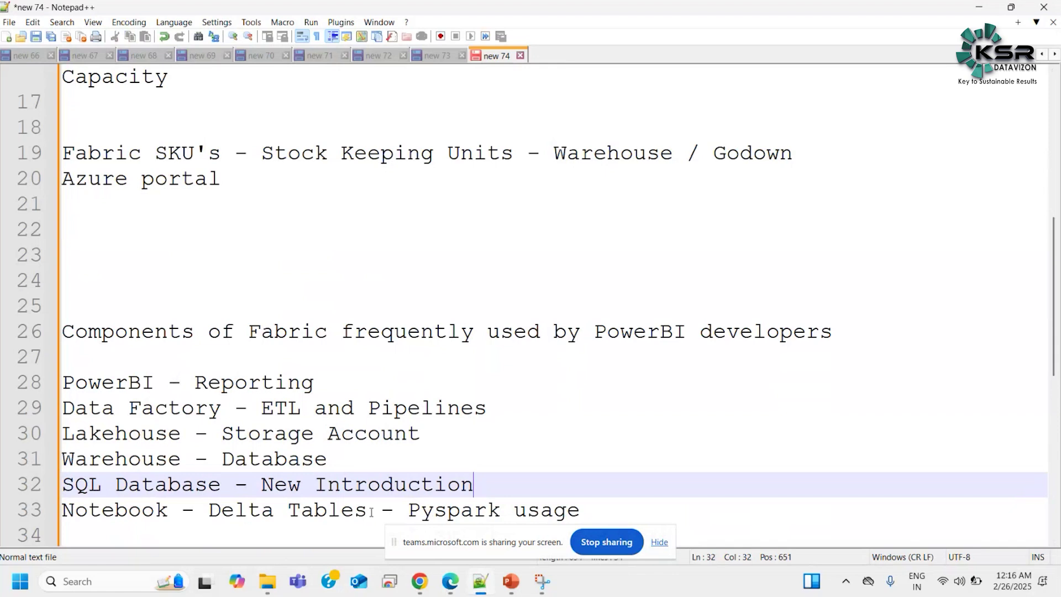
- Switch to the Fabric page in Edge, view the Power BI experience and return to the Fabric experience
click(450, 581)
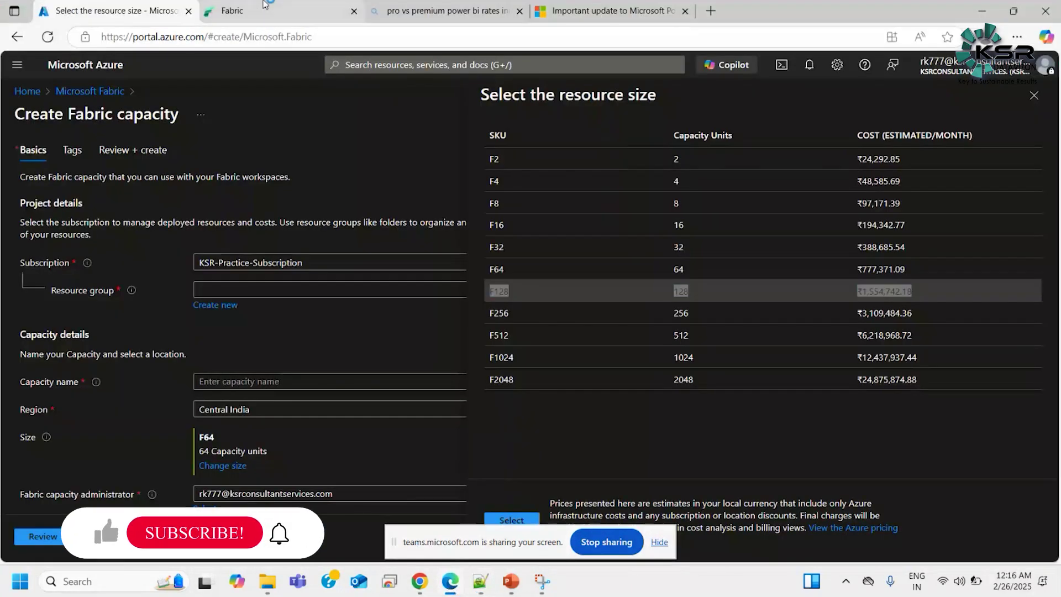
click(264, 6)
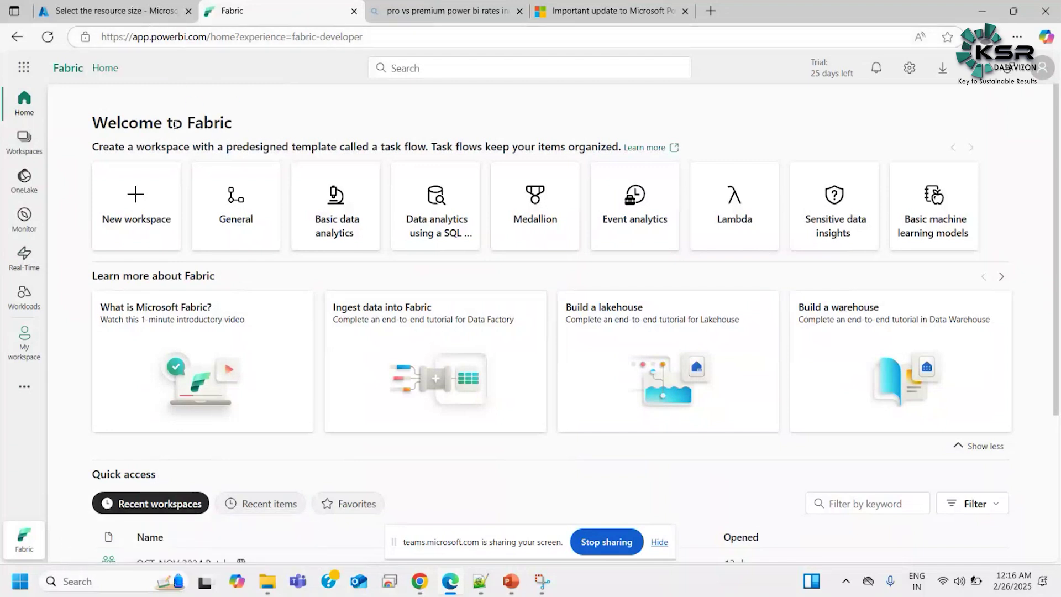
click(24, 537)
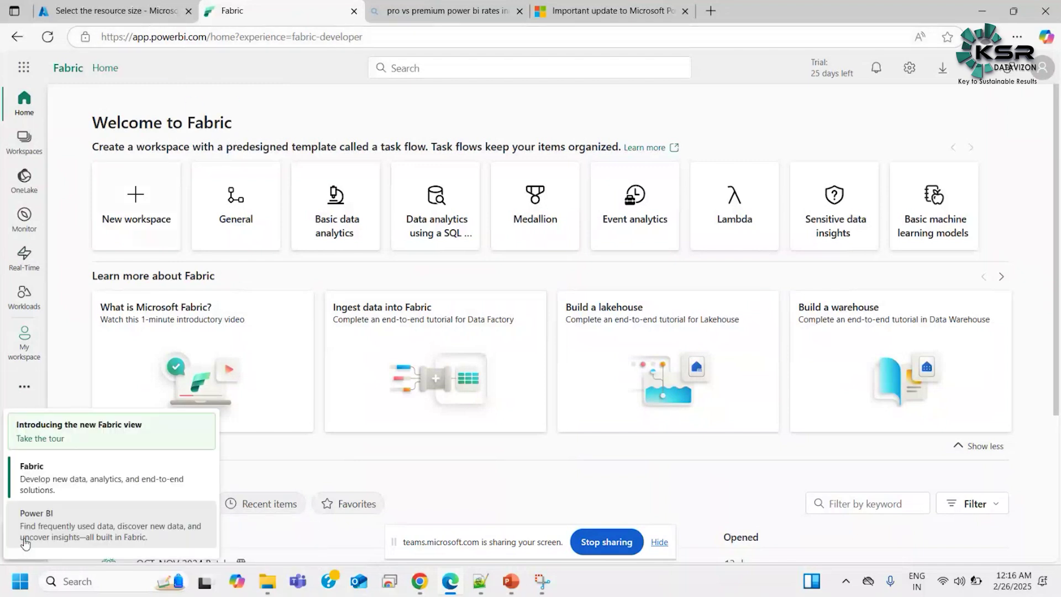
click(54, 533)
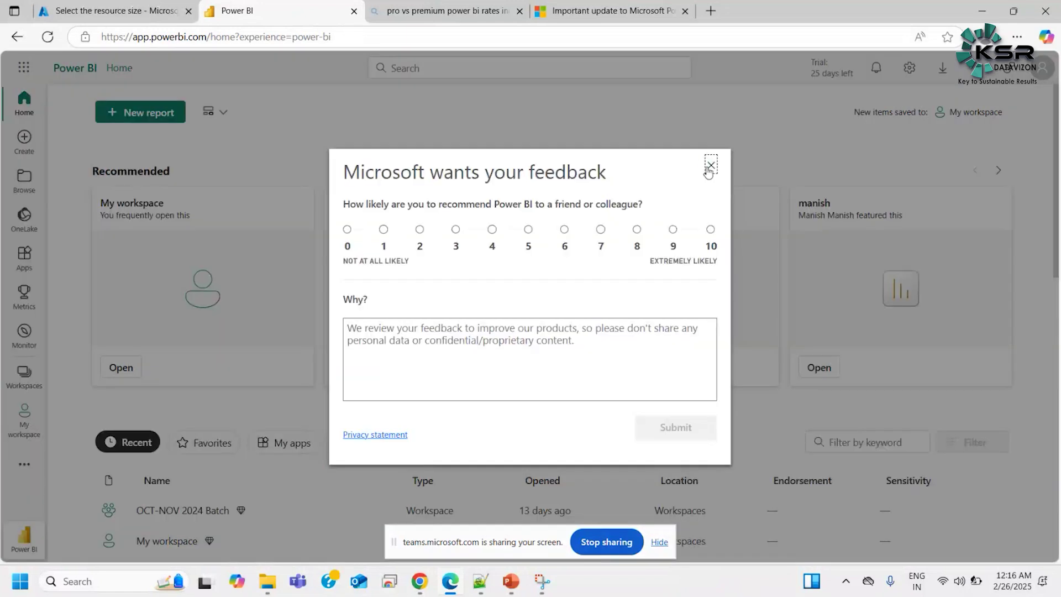
click(709, 162)
click(24, 539)
click(53, 489)
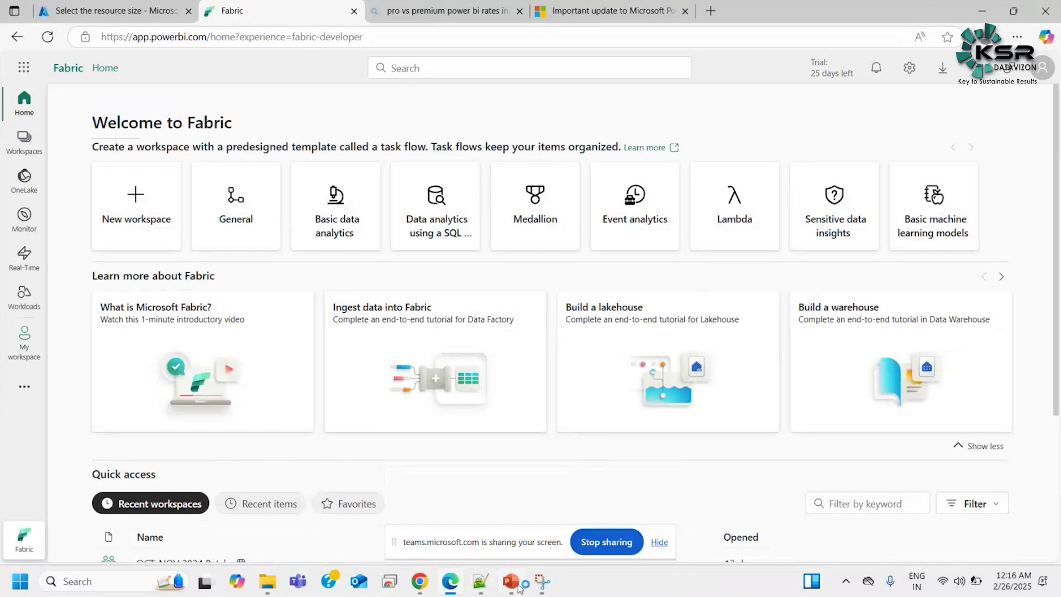
- View the "FABRIC Old View" slide in PowerPoint and return to the Fabric home page in Edge
click(519, 590)
scroll(420, 387, up, 1)
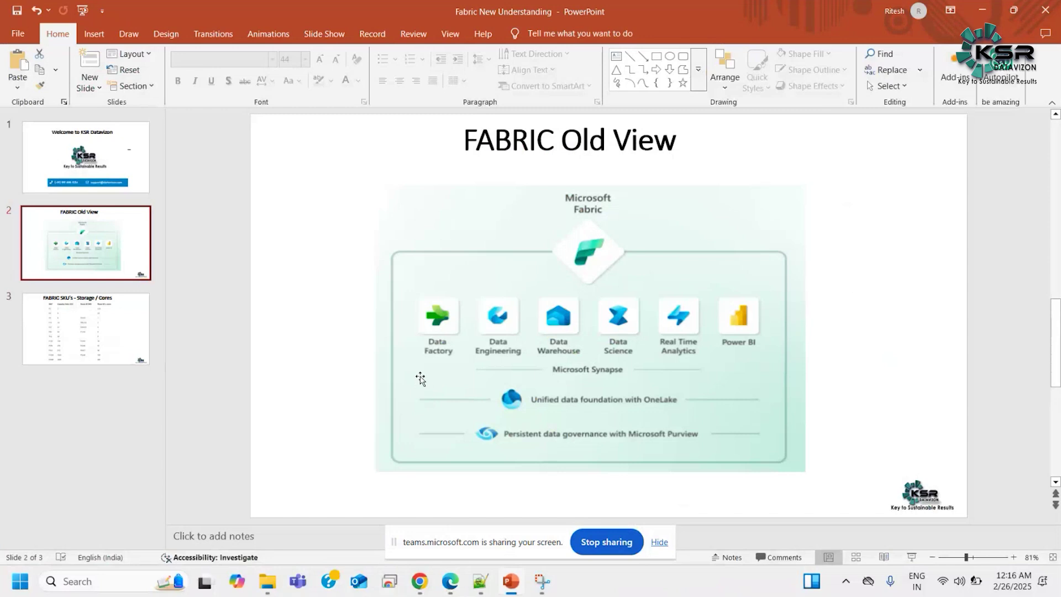
click(456, 594)
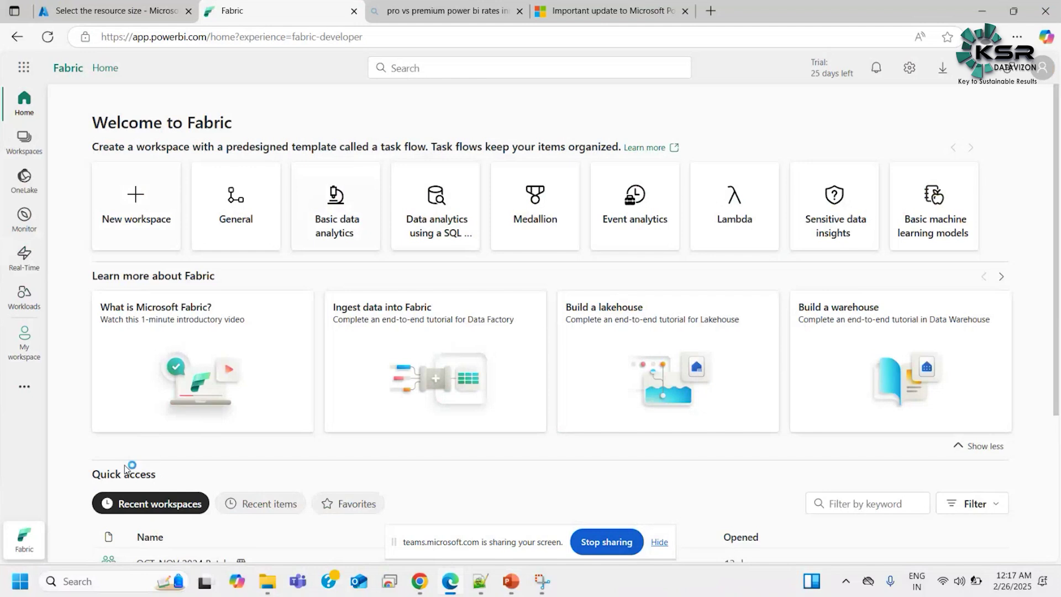
- Check the Fabric components list in Notepad++, and look through the existing workspaces in Fabric
click(479, 585)
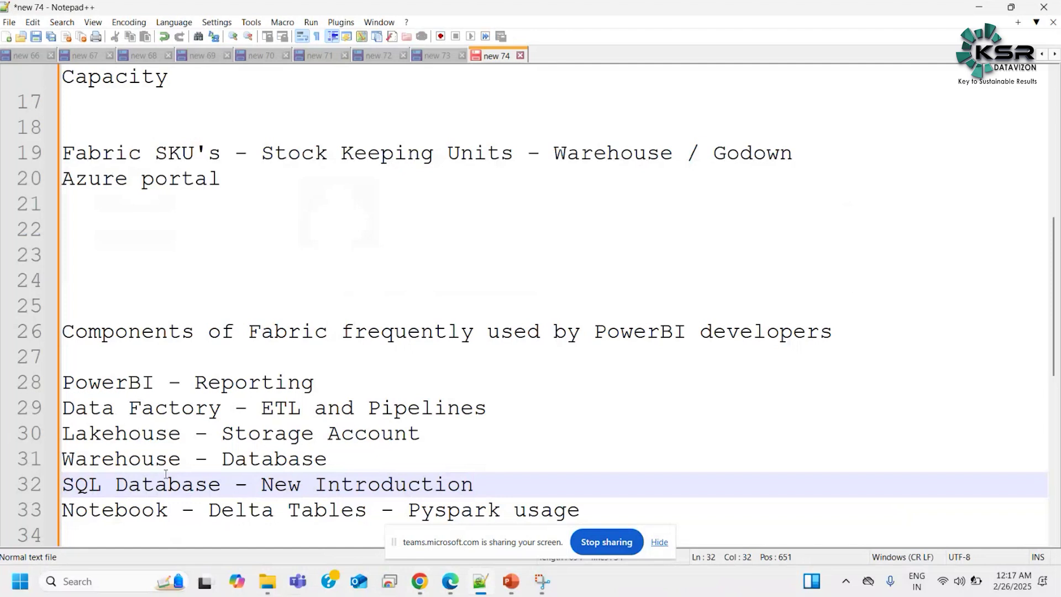
click(453, 583)
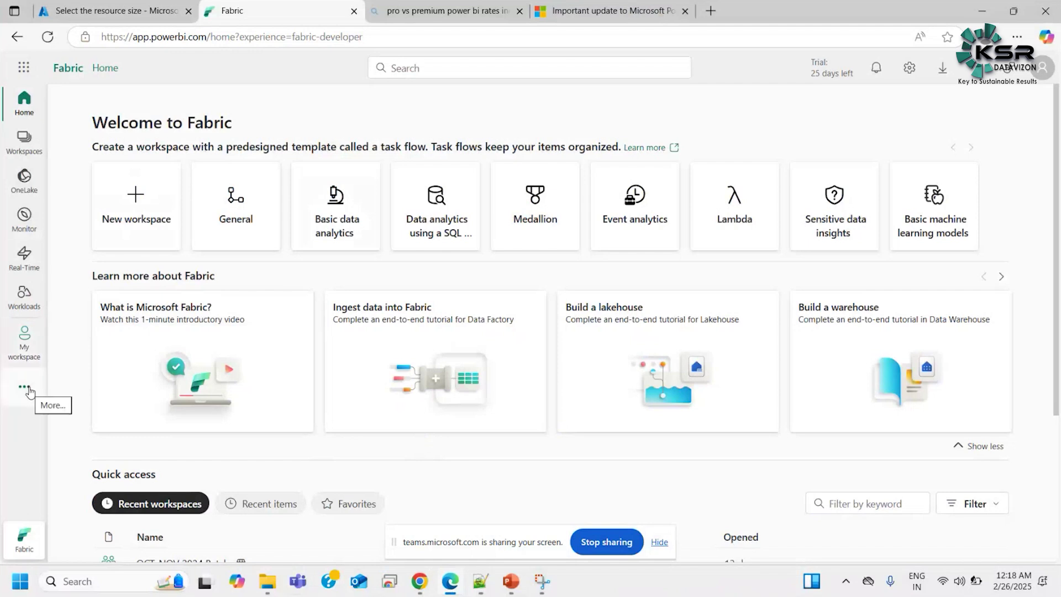
click(25, 143)
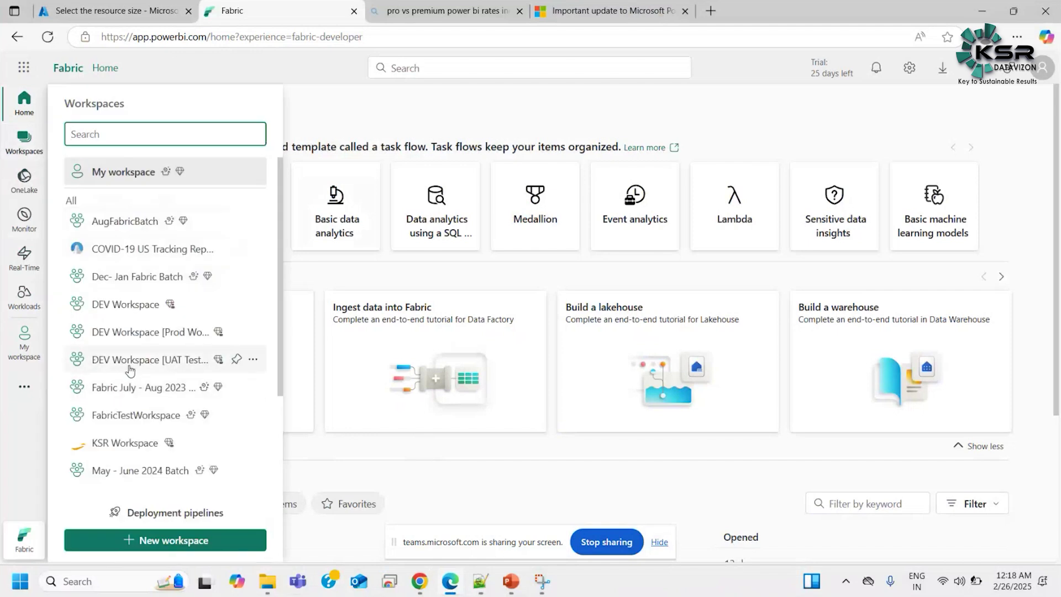
scroll(130, 375, down, 3)
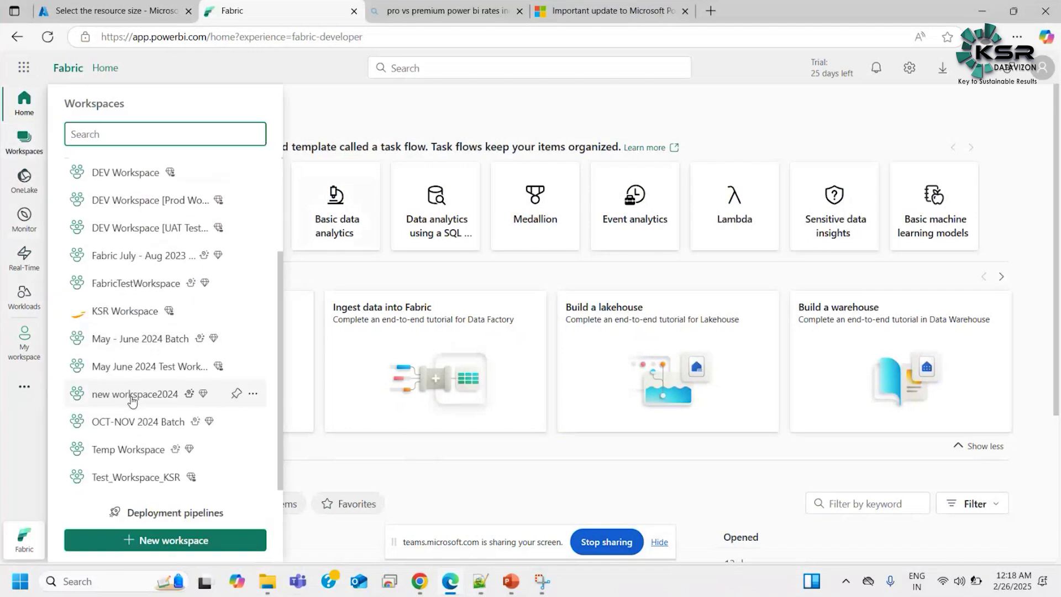
- Highlight the Premium Per Capacity licensing line in the Notepad++ notes, and move on to the Fabric SKU's line
click(482, 585)
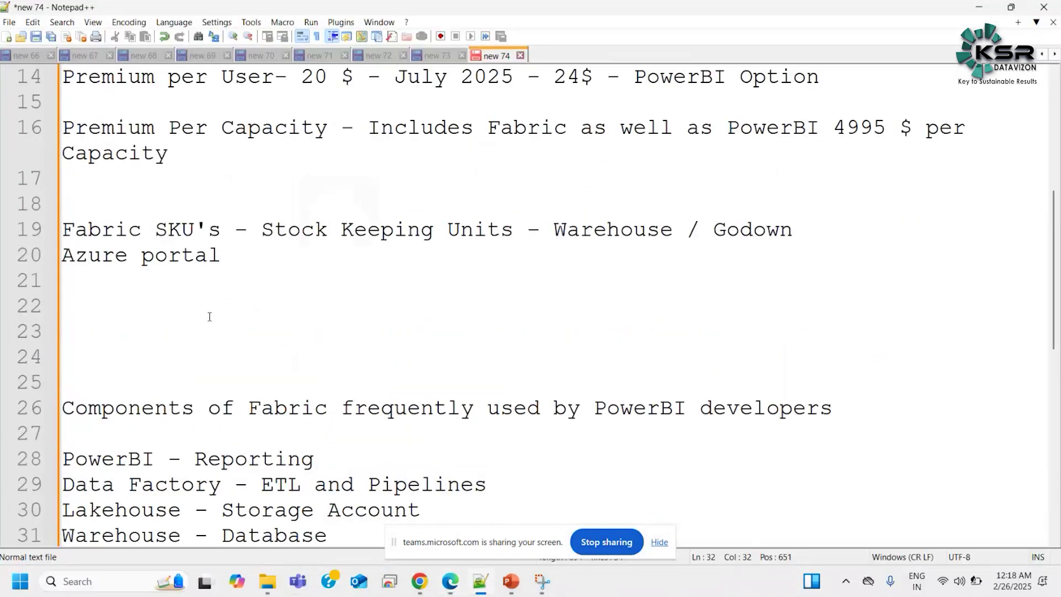
click(983, 8)
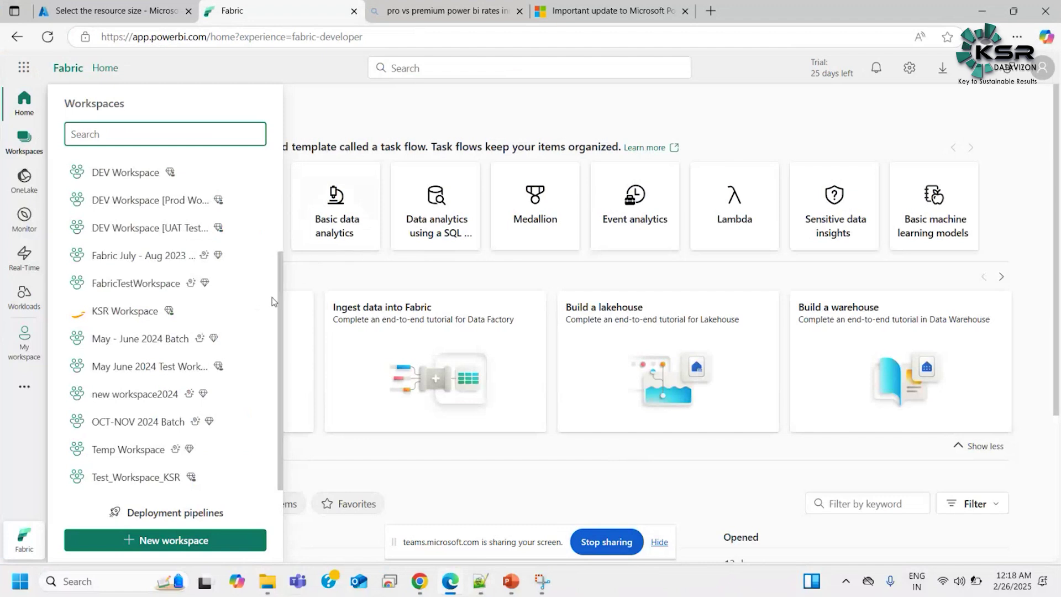
click(481, 582)
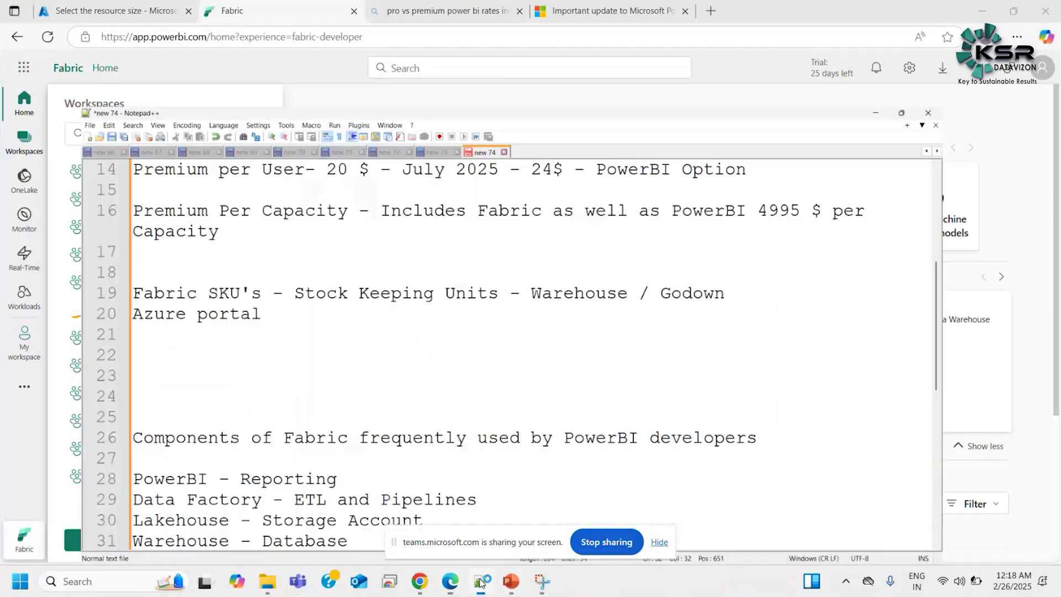
drag(221, 151, 30, 128)
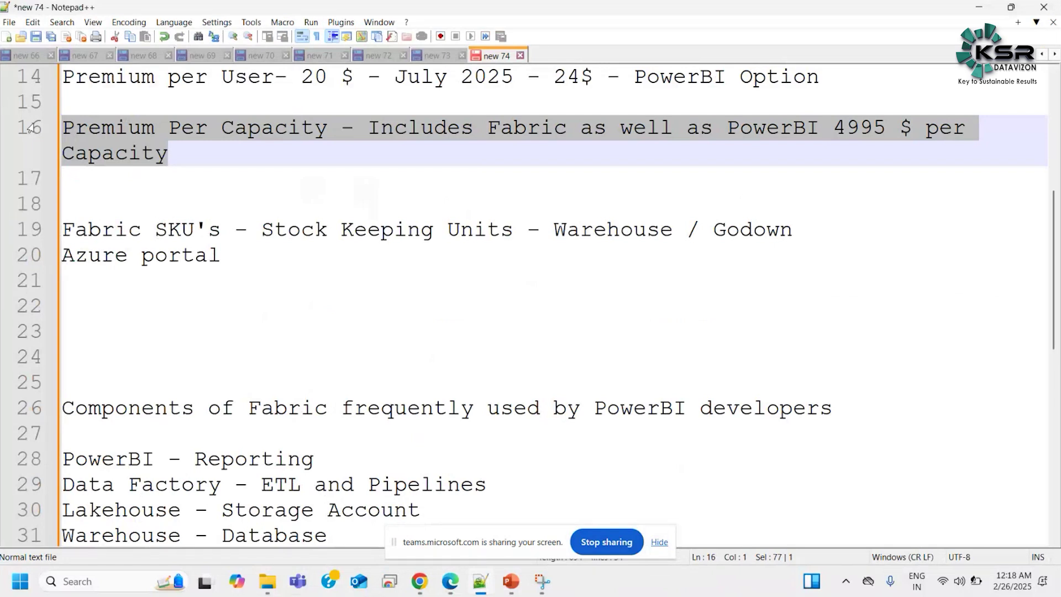
click(190, 229)
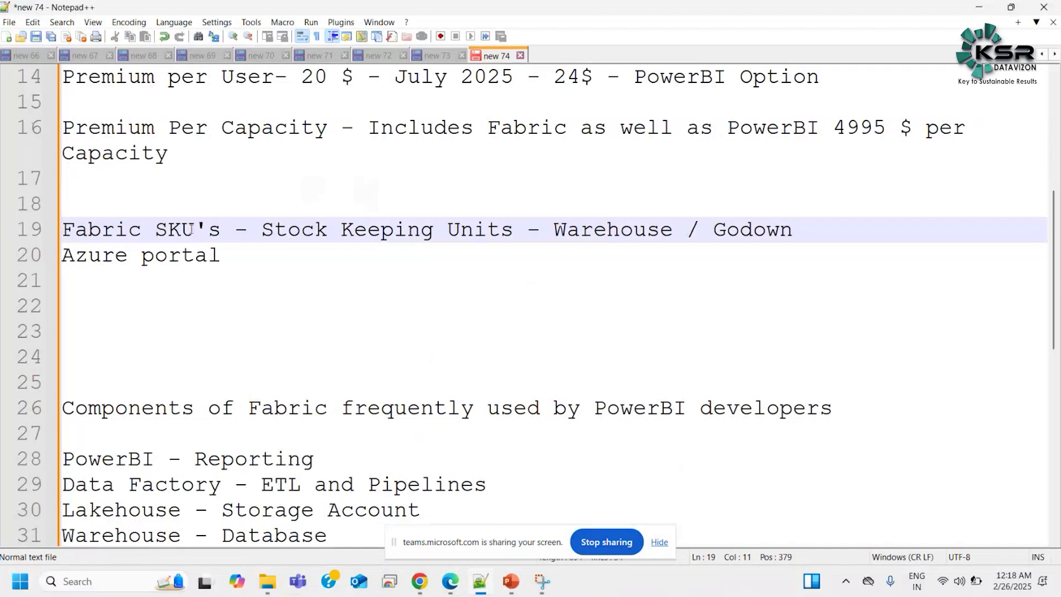
- Back in Fabric in Edge, create a new workspace named "KSR Workspace Test"
click(451, 581)
click(141, 530)
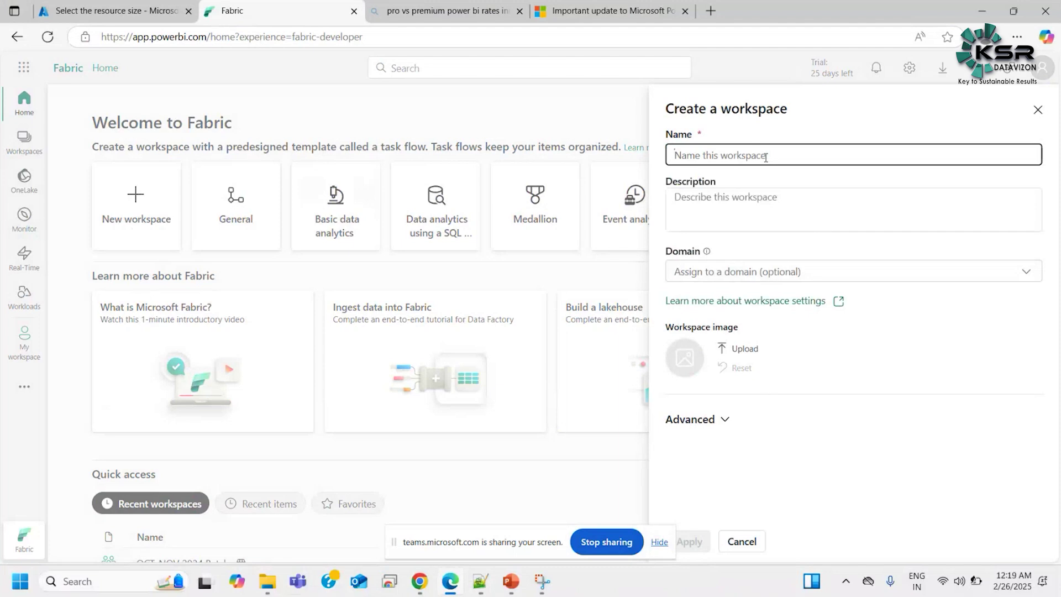
text(KSR)
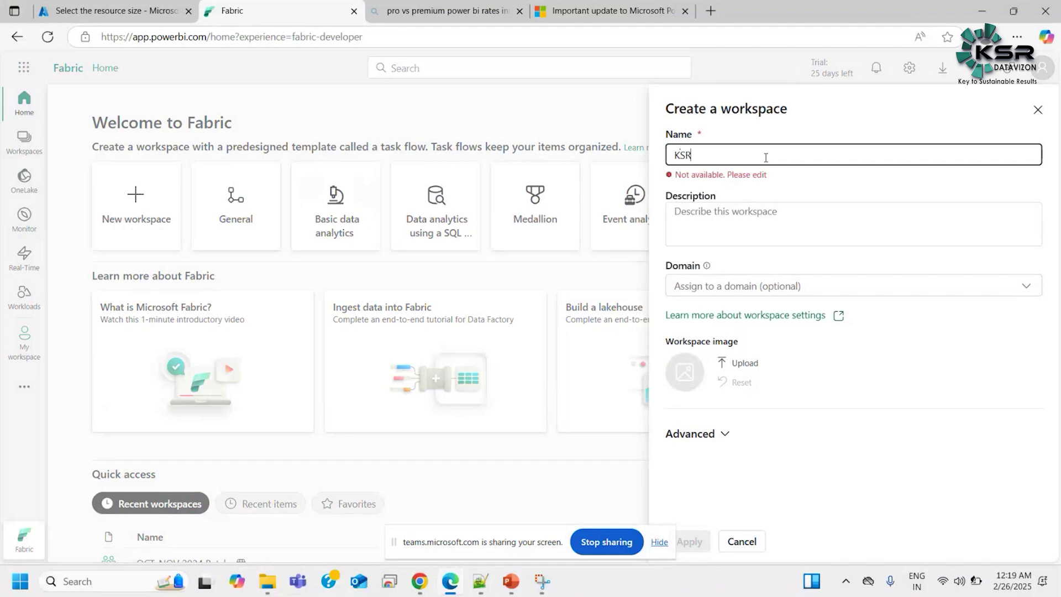
text( Workspace Test)
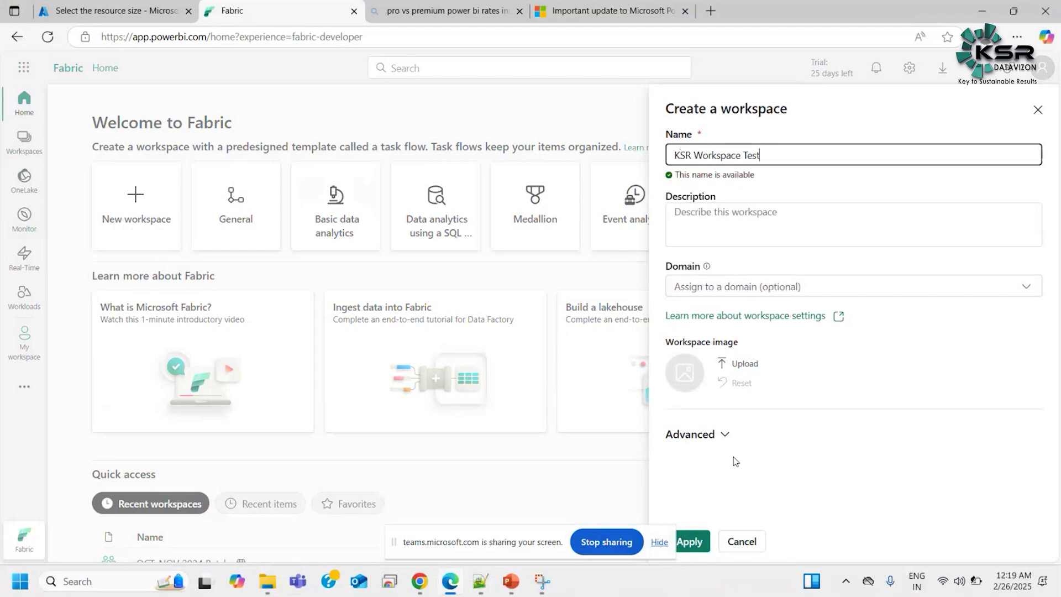
click(697, 540)
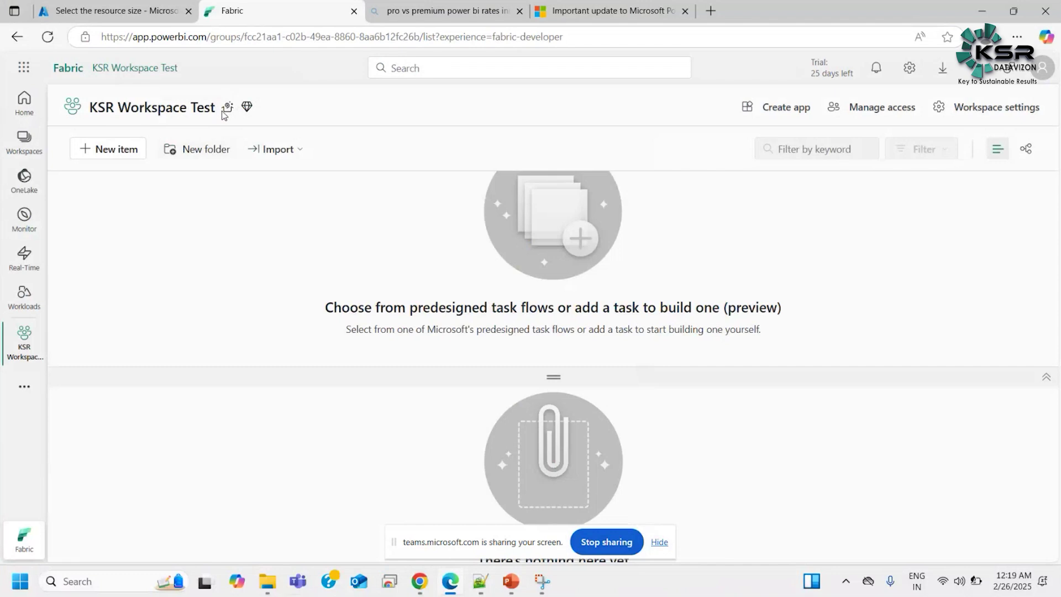
- Revisit the "FABRIC Old View" slide in PowerPoint and return to the KSR Workspace Test page
mouse_move(232, 110)
click(517, 589)
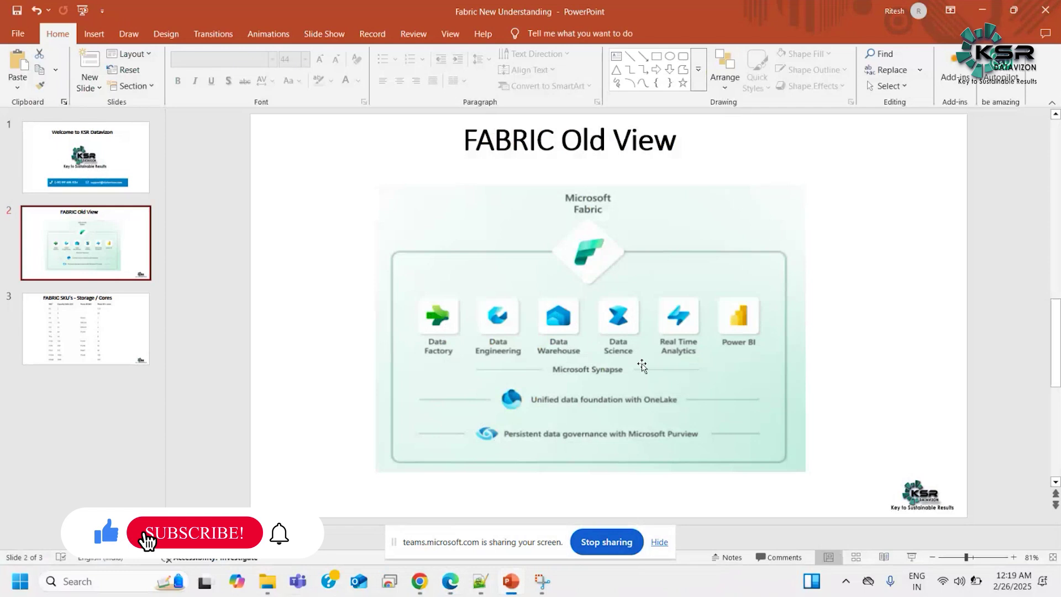
click(982, 11)
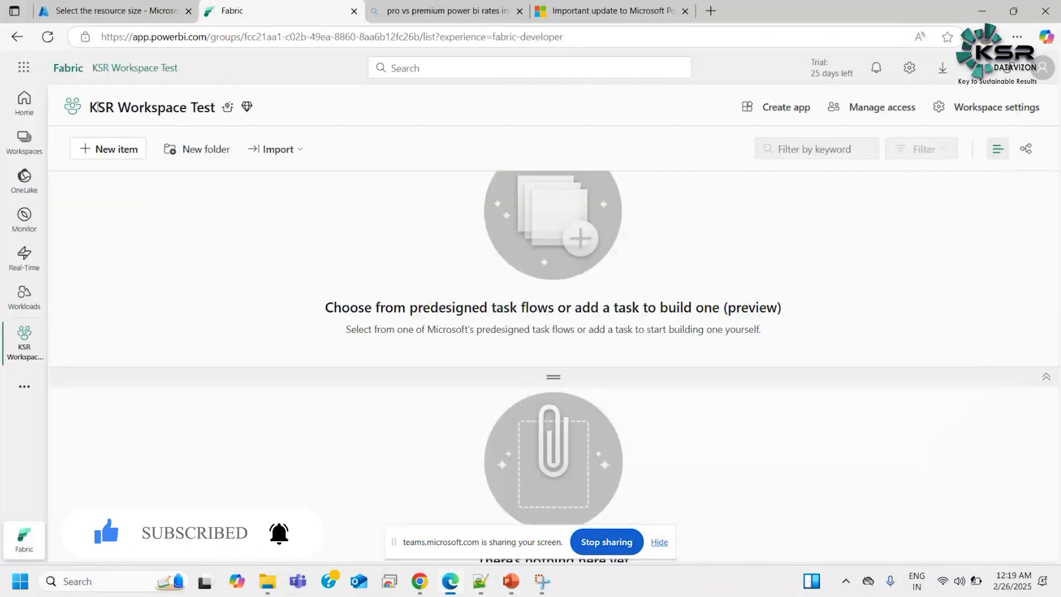
- Browse all new item types for the workspace through the Prepare data section, and switch to the component notes in Notepad++
click(108, 149)
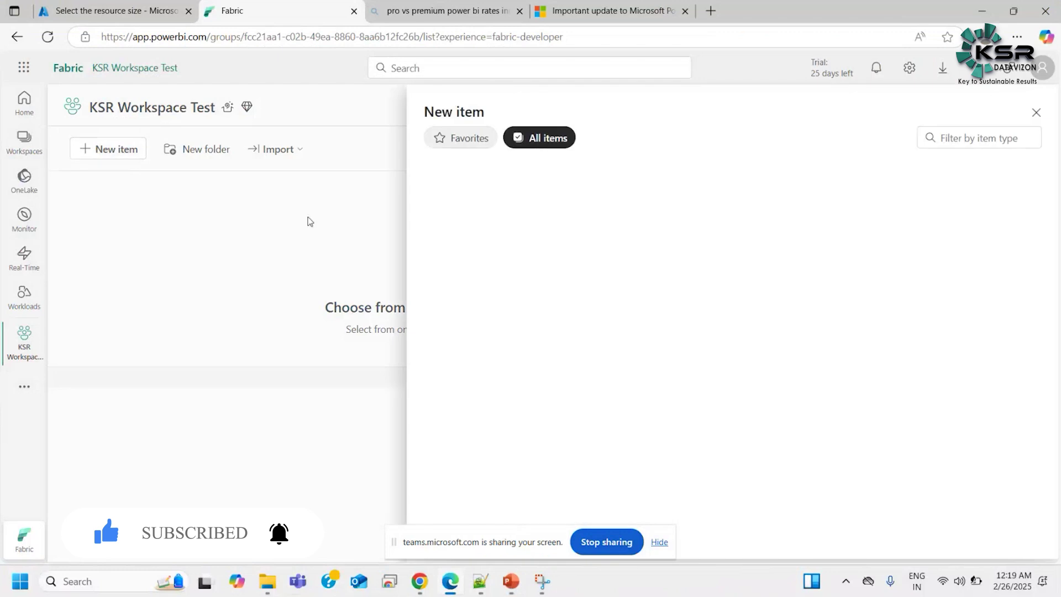
drag(1057, 176, 1039, 329)
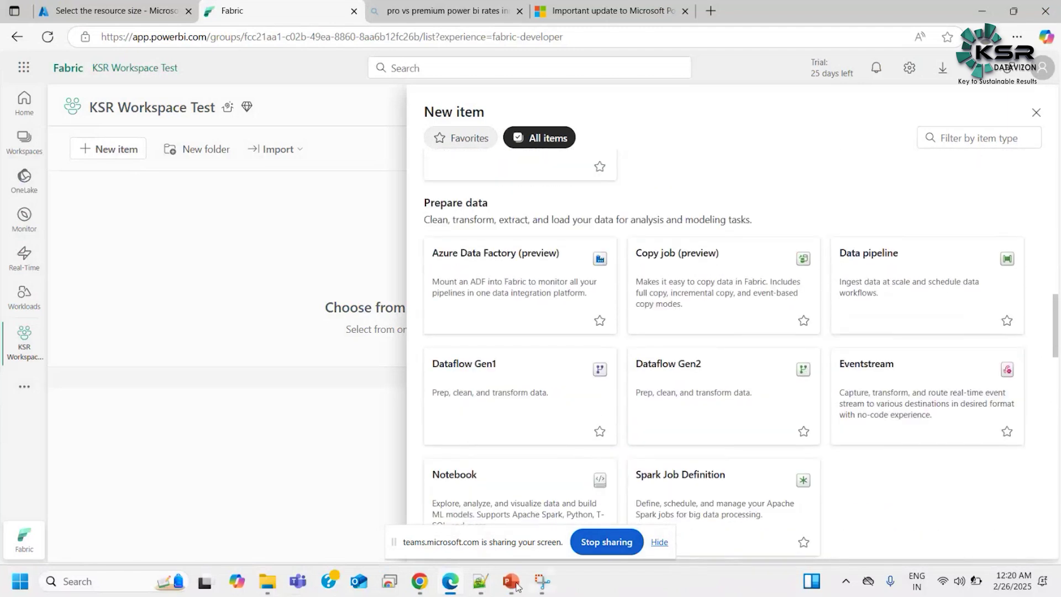
click(481, 581)
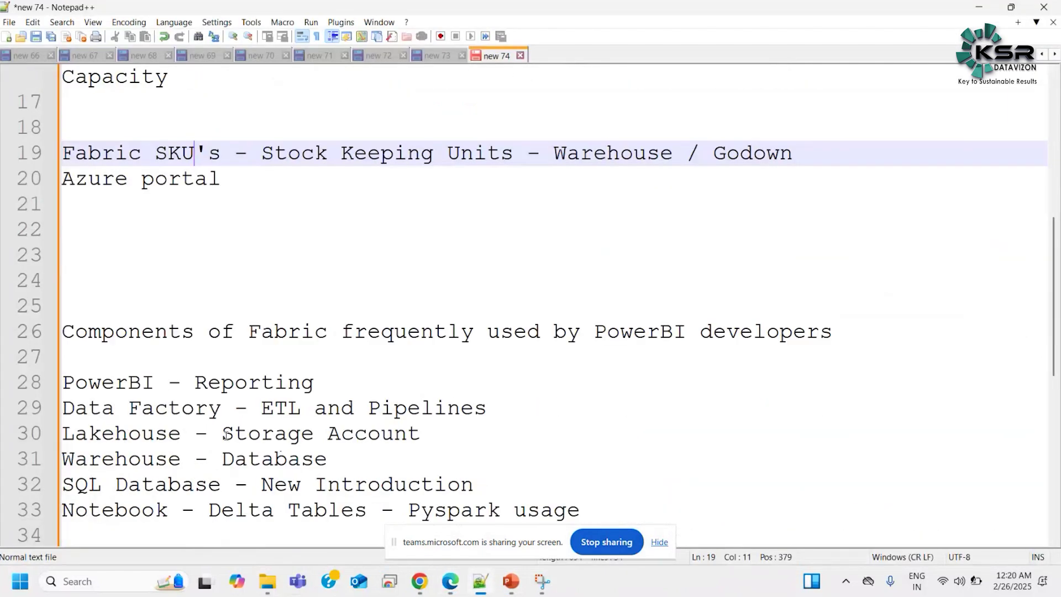